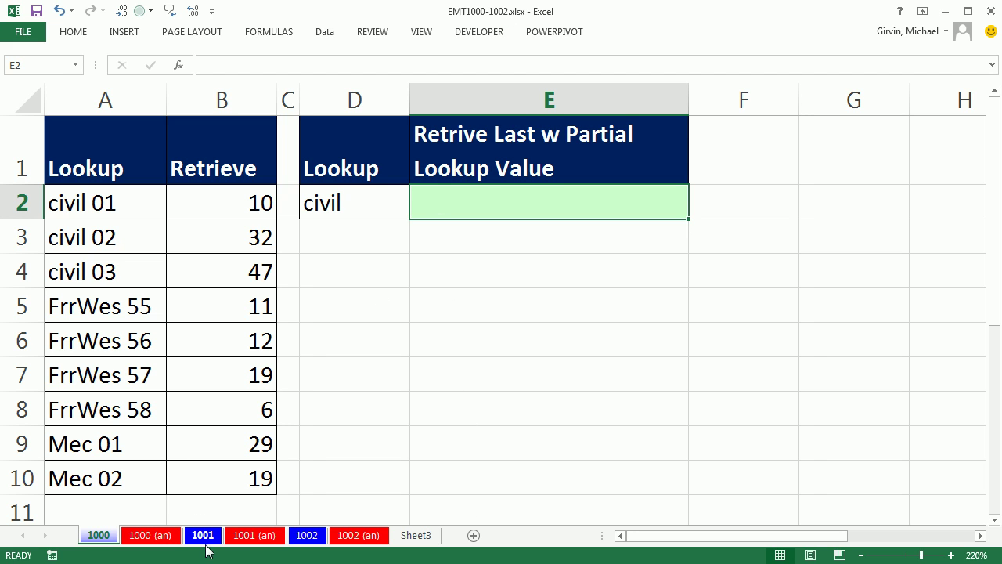
# - Switch D2's lookup value from the dropdown to FrrWes, then back to civil
pyautogui.click(370, 207)
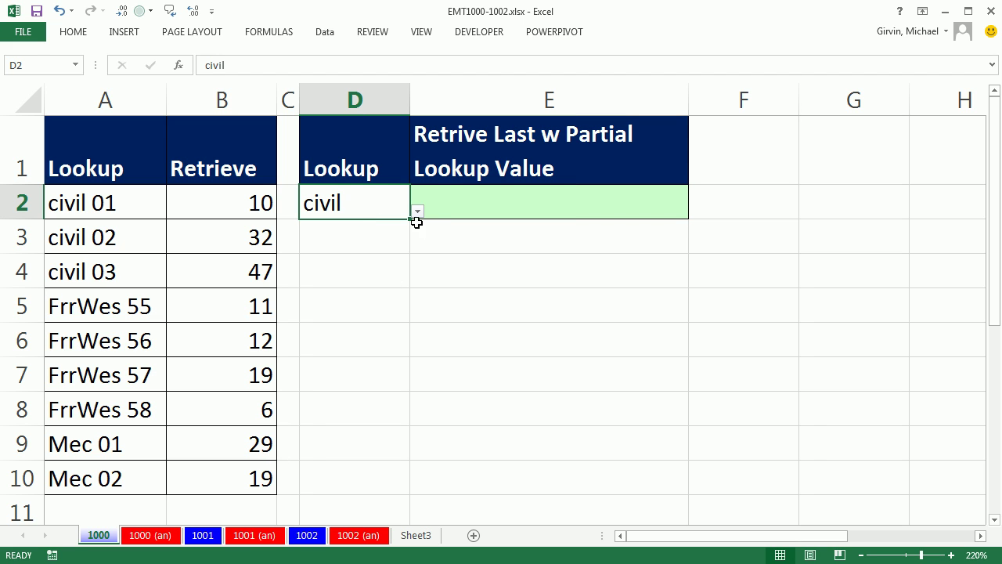
pyautogui.click(417, 212)
pyautogui.click(324, 238)
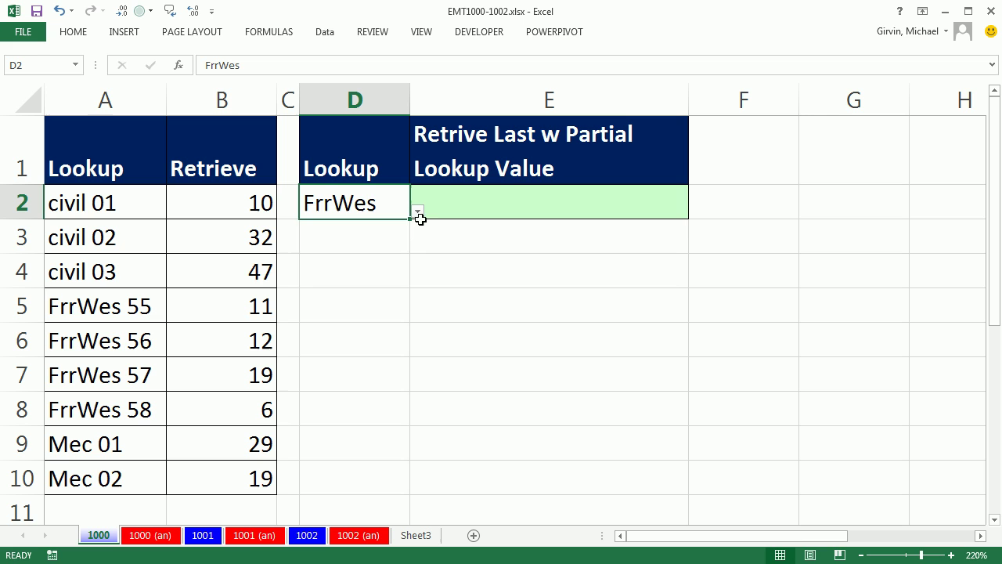
pyautogui.click(417, 211)
pyautogui.click(306, 256)
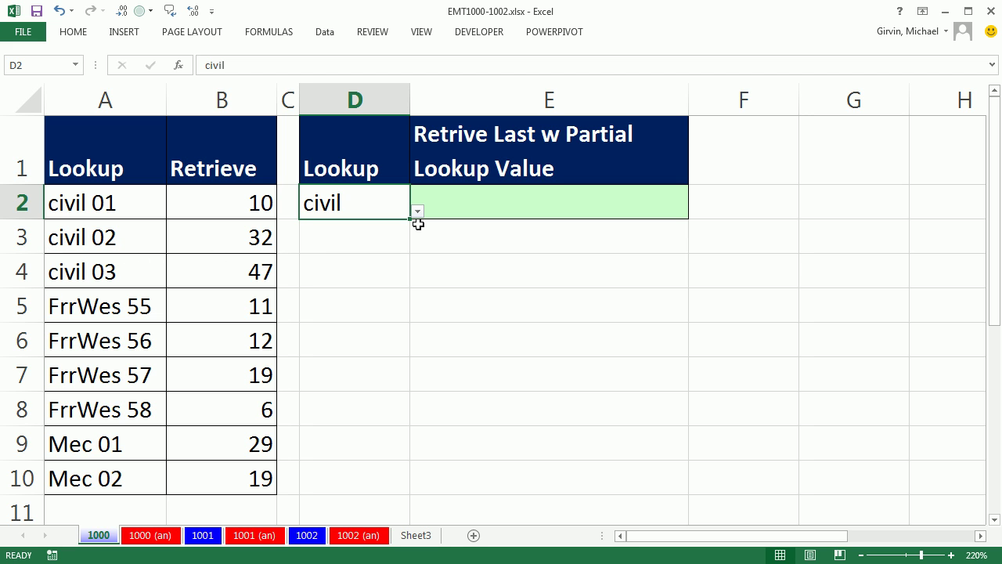
# - Point out the civil entries, view sheet 1001's civil selection, and return to sheet 1000
pyautogui.click(109, 274)
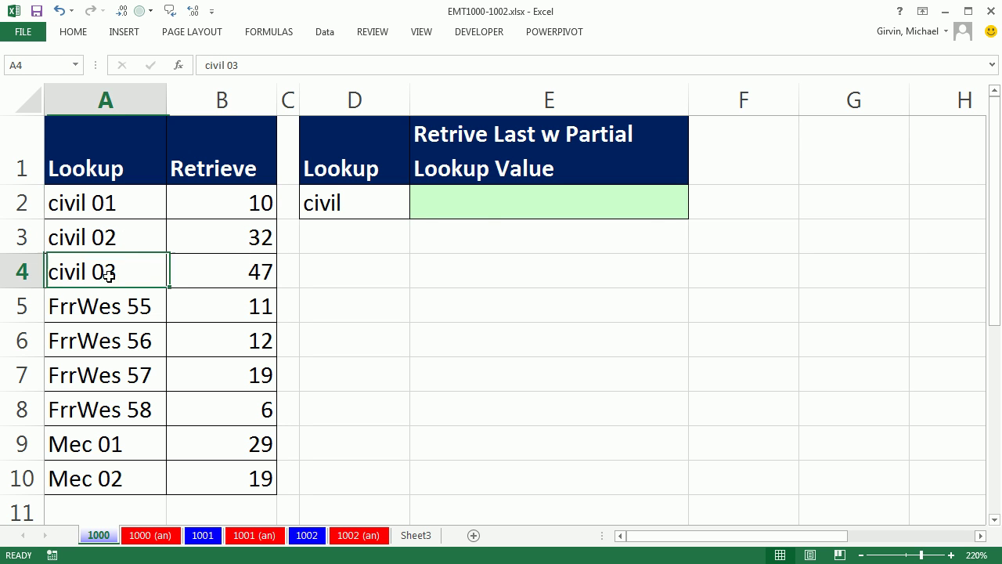
pyautogui.click(227, 271)
pyautogui.click(479, 202)
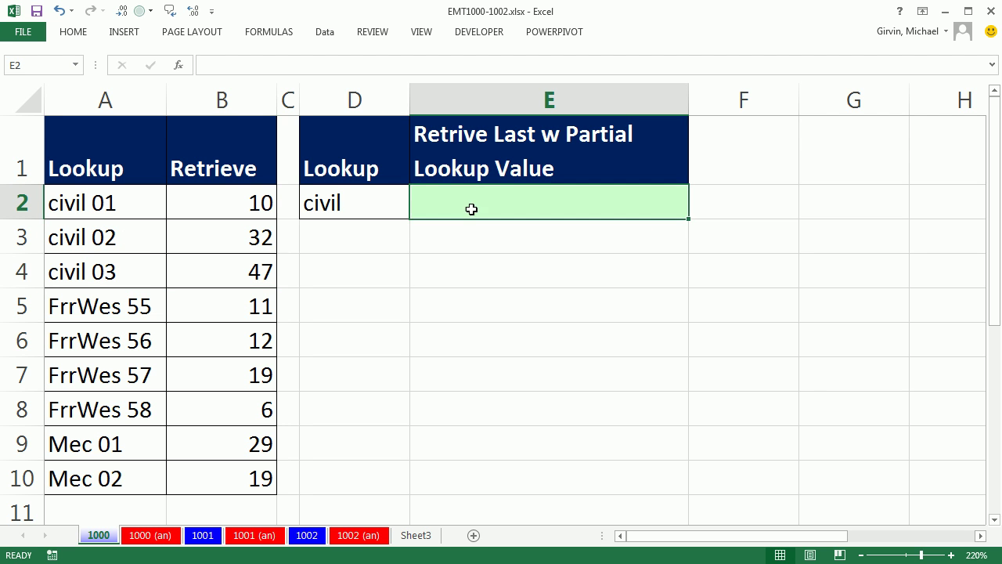
pyautogui.click(200, 539)
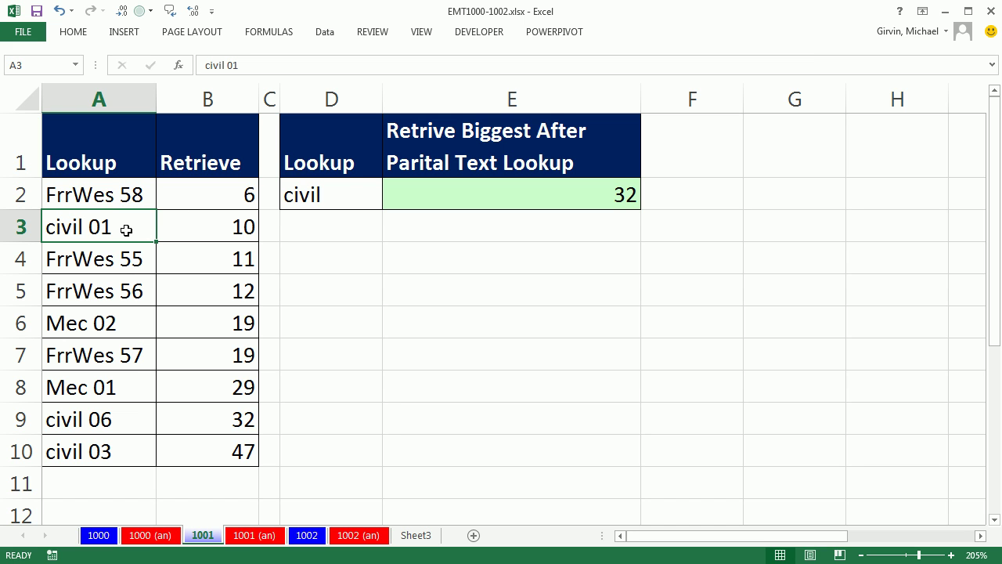
pyautogui.moveTo(135, 426); pyautogui.dragTo(133, 451)
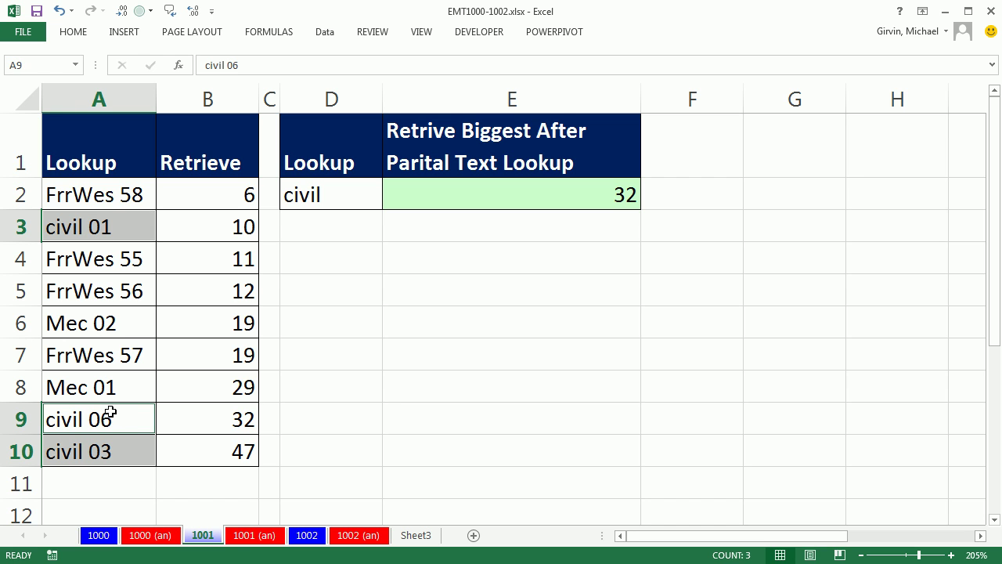
pyautogui.click(108, 539)
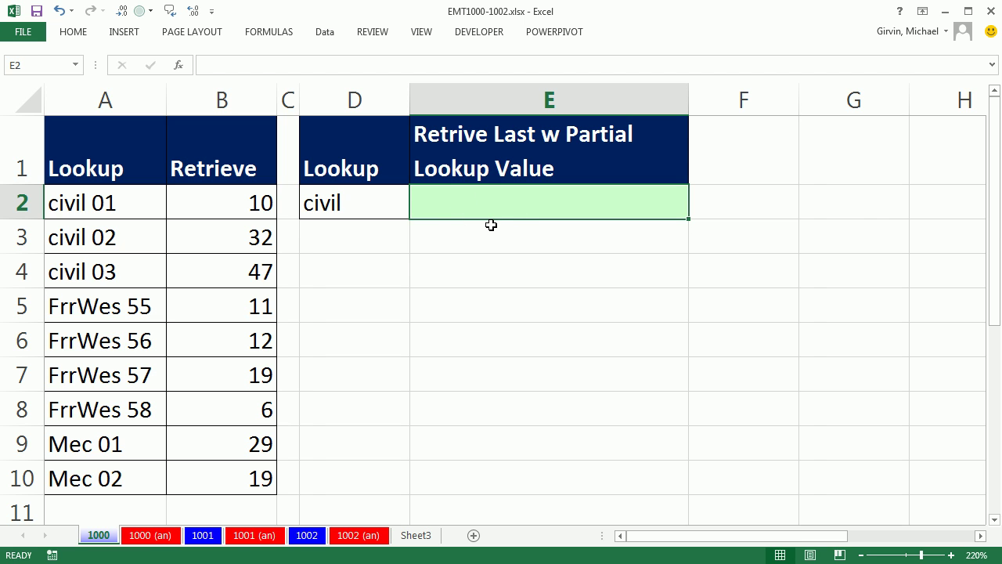
# - Enter =SEARCH(D2,A2) in E2, returning 1 for "civil 01"
pyautogui.write('=s')
pyautogui.press('Tab')
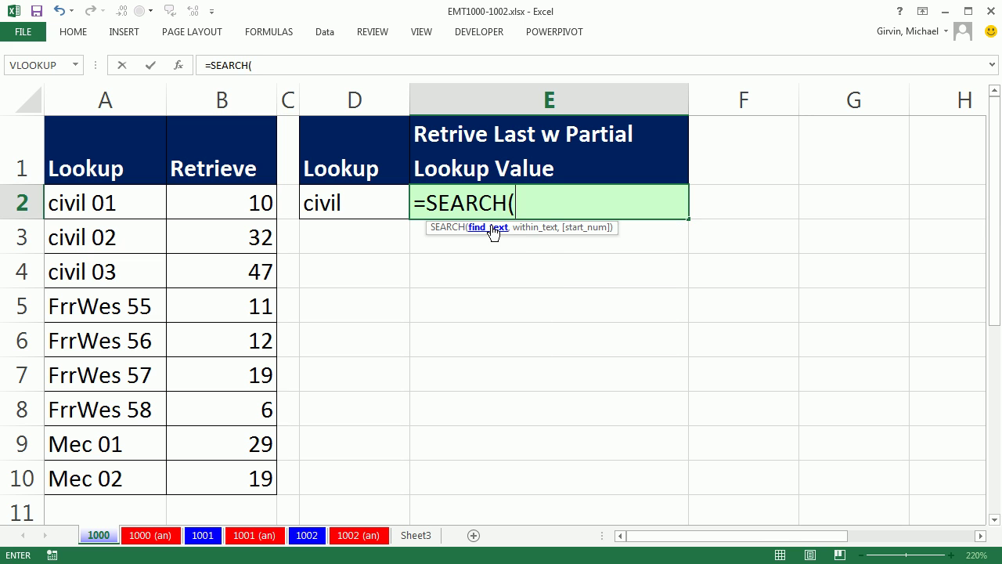
pyautogui.click(345, 204)
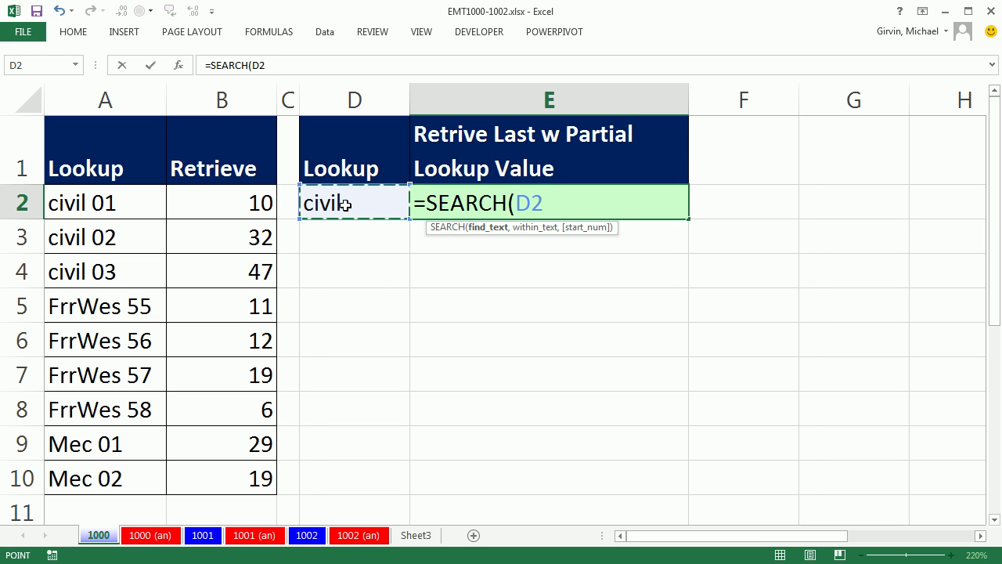
pyautogui.write(',')
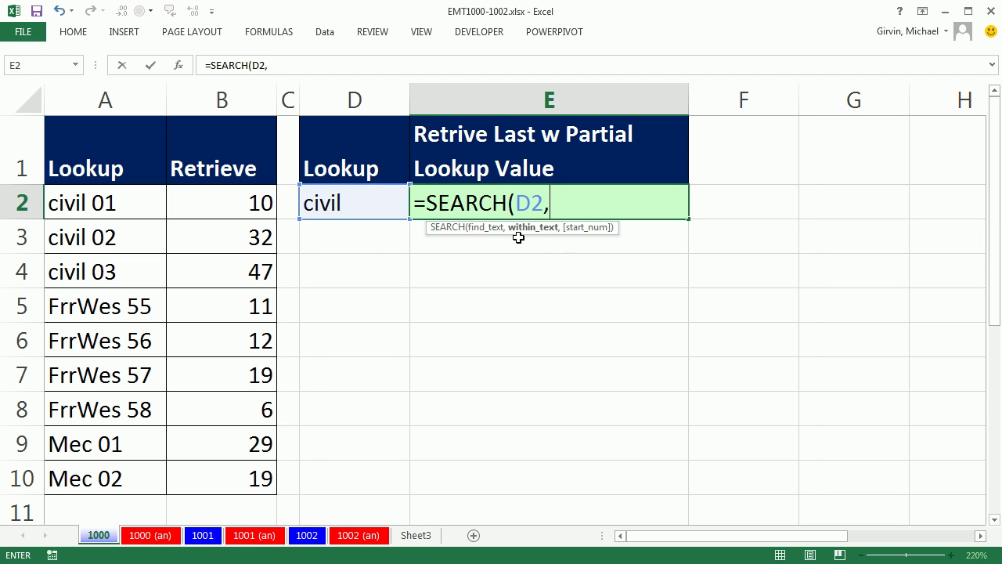
pyautogui.click(100, 197)
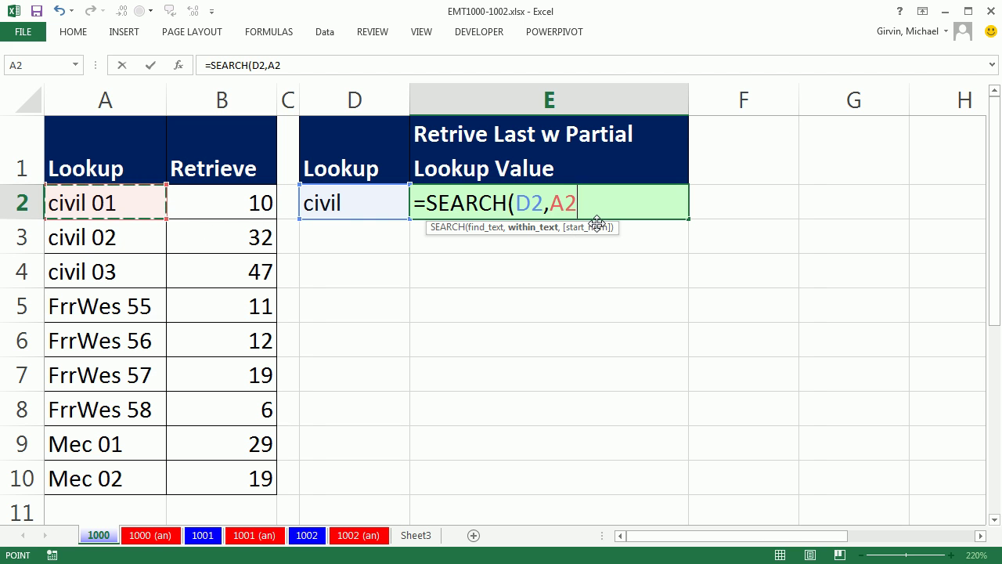
pyautogui.hotkey('ctrl', 'Return')
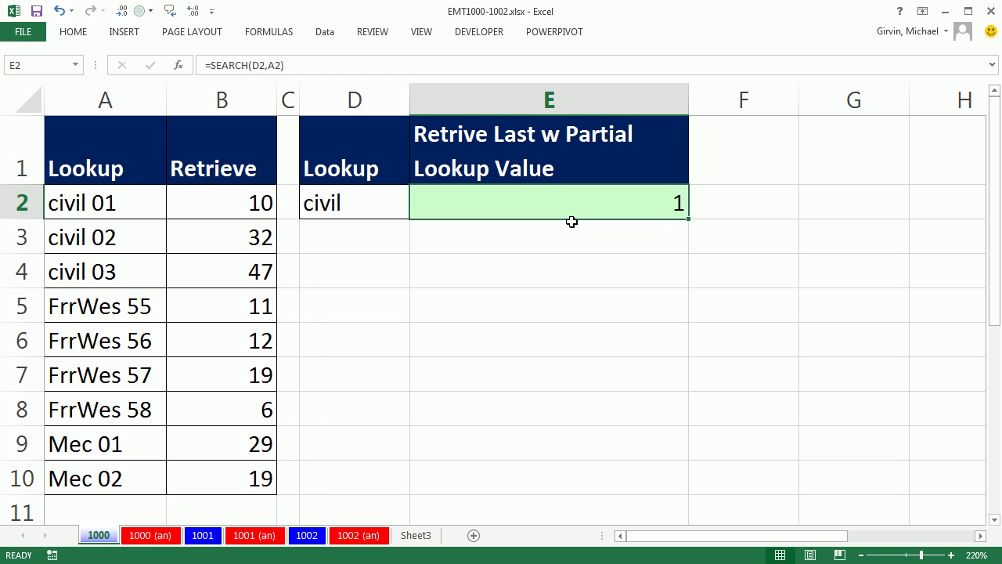
# - Test the SEARCH result by editing A2's text, then undo the change
pyautogui.doubleClick(50, 205)
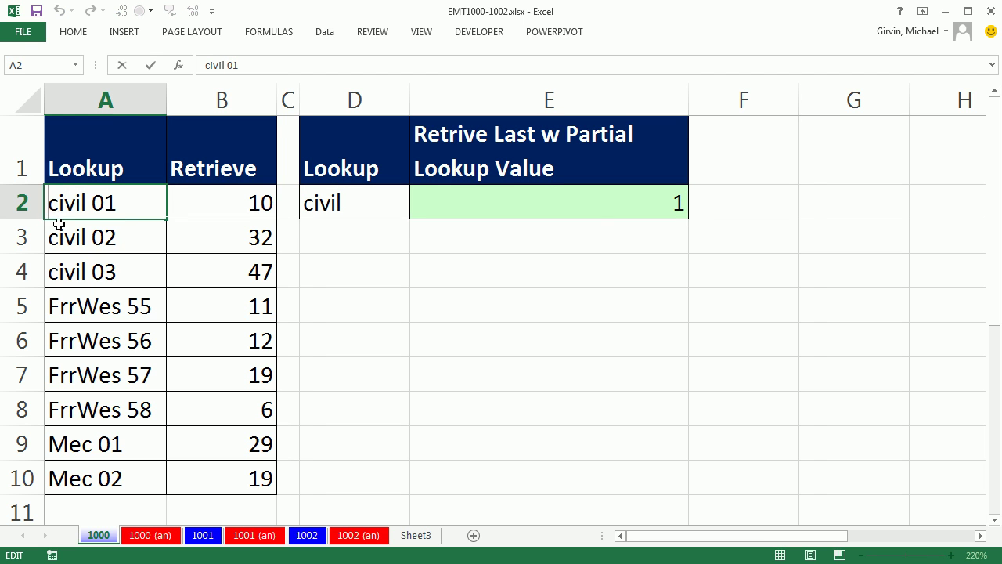
pyautogui.write('ss')
pyautogui.click(380, 344)
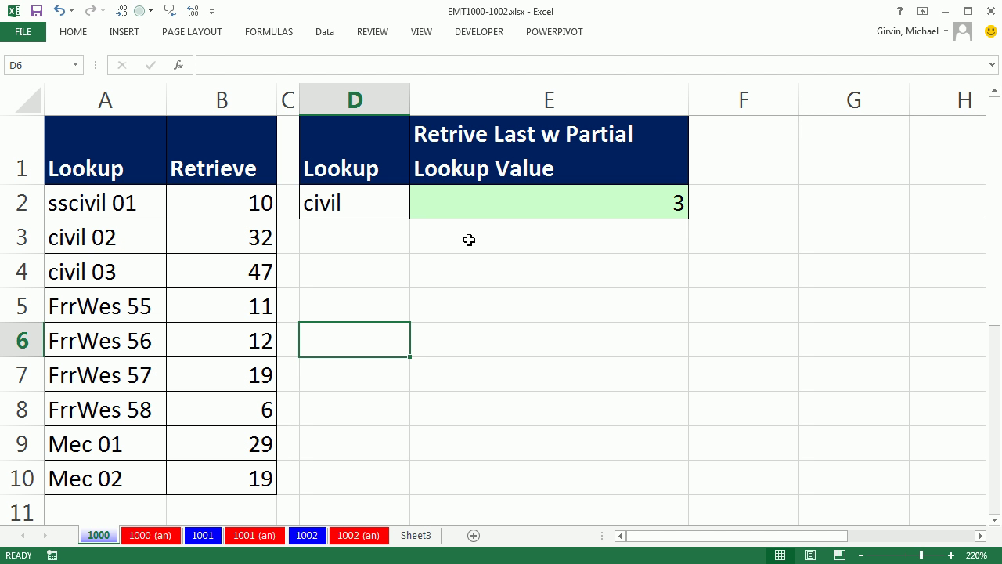
pyautogui.hotkey('ctrl', 'z')
# - Change E2's SEARCH reference from A2 to the range A2:A10
pyautogui.doubleClick(437, 203)
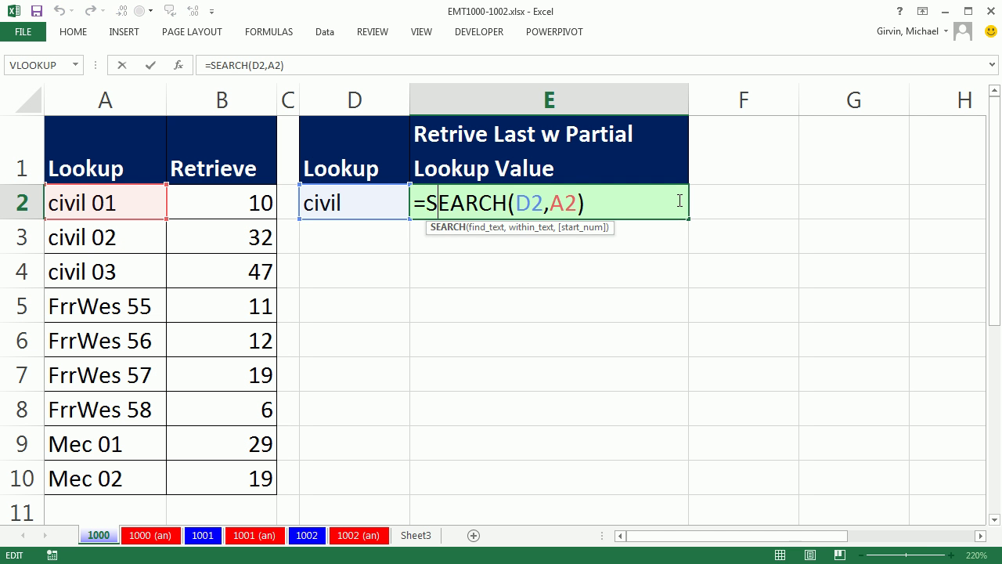
pyautogui.doubleClick(572, 205)
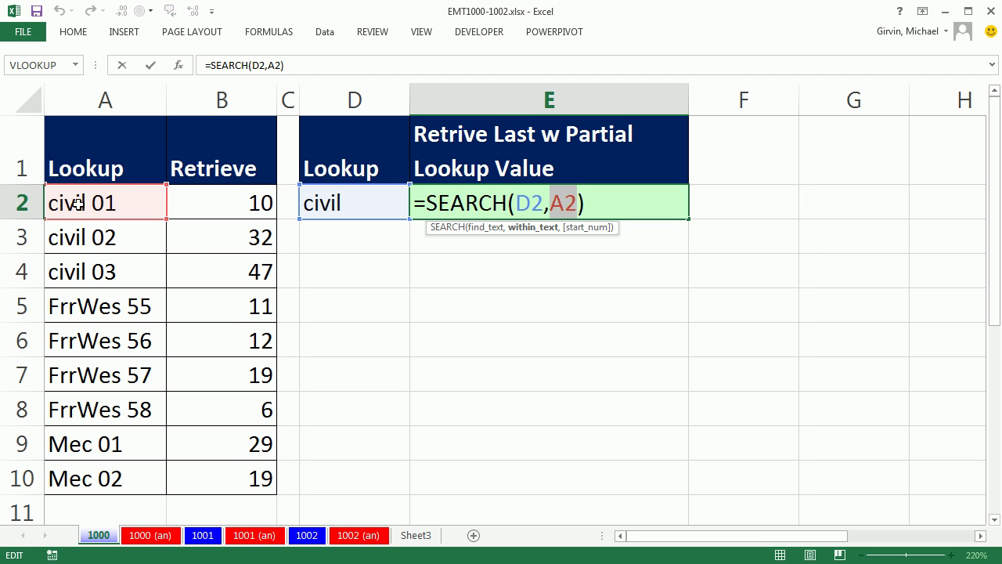
pyautogui.moveTo(78, 202); pyautogui.dragTo(83, 471)
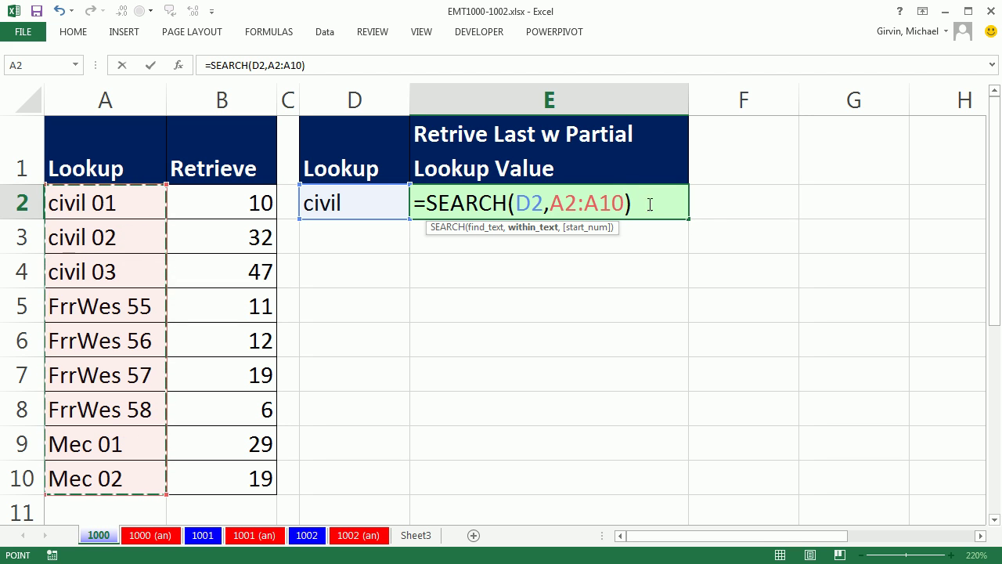
# - Preview SEARCH(D2,A2:A10) with F9 as {1;1;1} plus #VALUE!, then restore the formula
pyautogui.moveTo(650, 204); pyautogui.dragTo(237, 201)
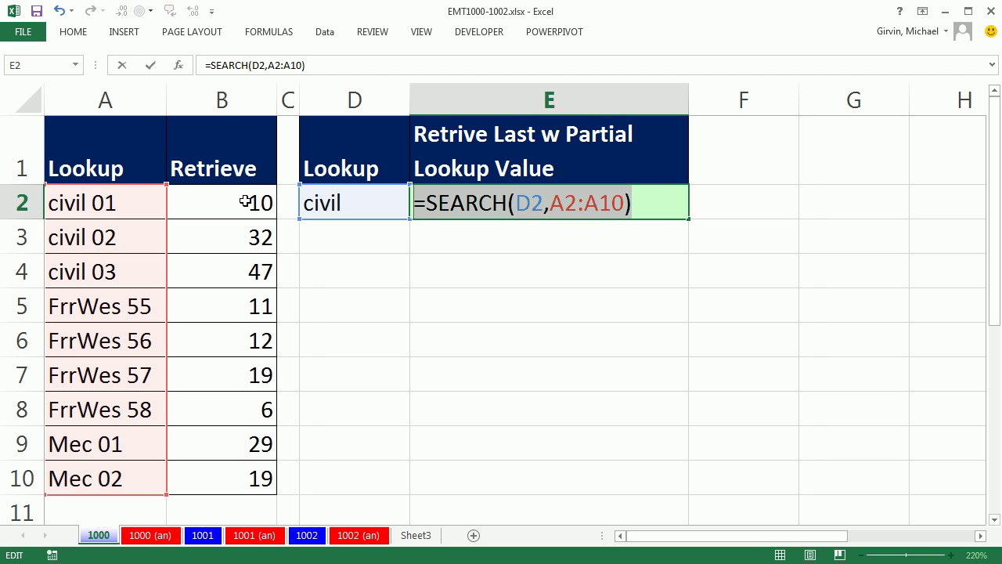
pyautogui.press('F9')
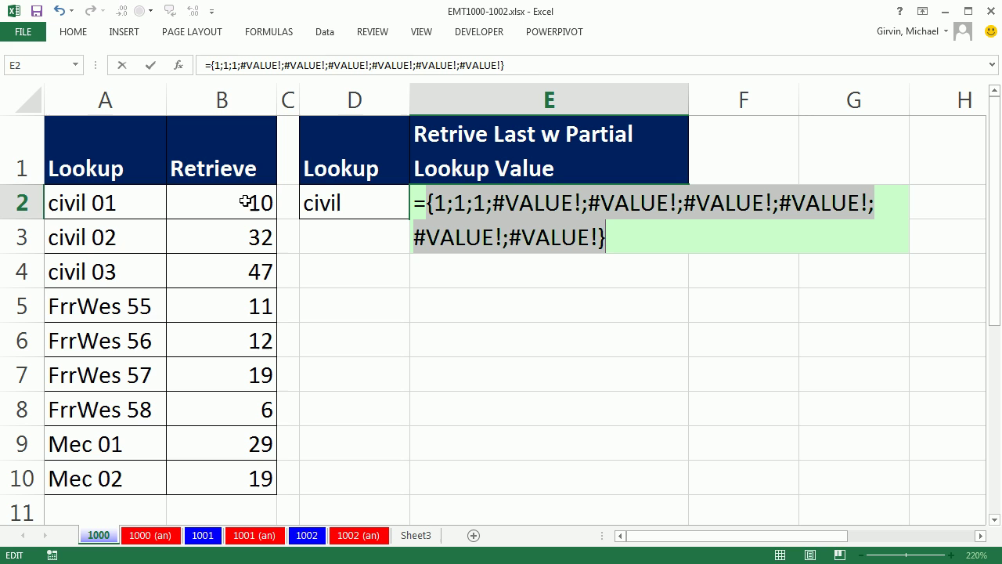
pyautogui.hotkey('ctrl', 'z')
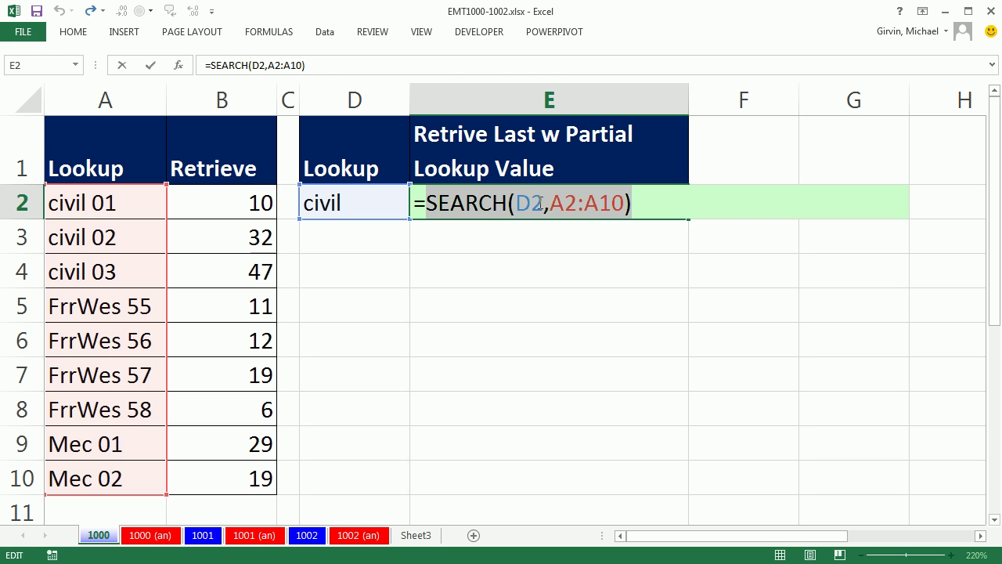
pyautogui.press('F9')
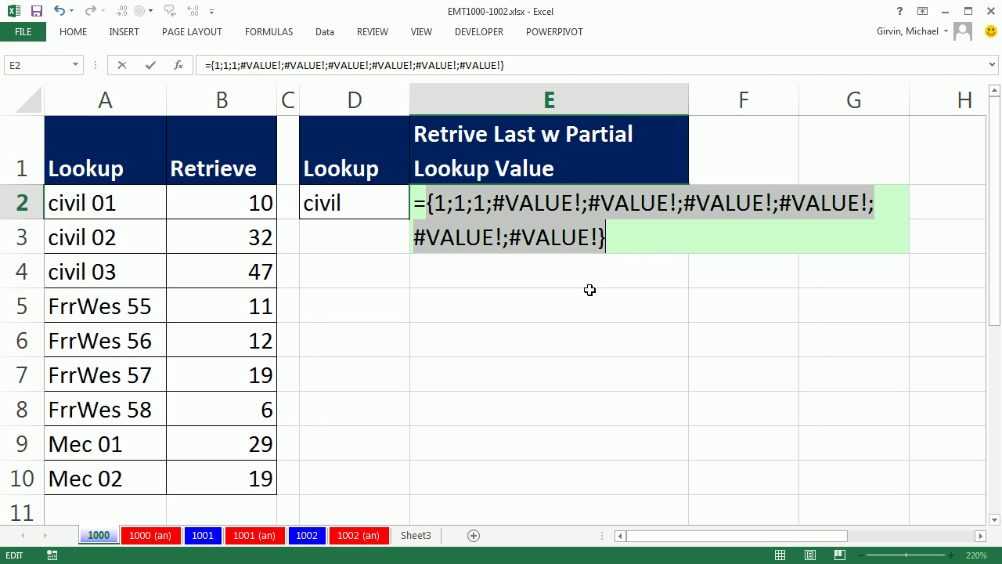
pyautogui.hotkey('ctrl', 'z')
# - Insert LOOKUP( with 2^15 as the lookup value before the SEARCH part in E2
pyautogui.click(425, 204)
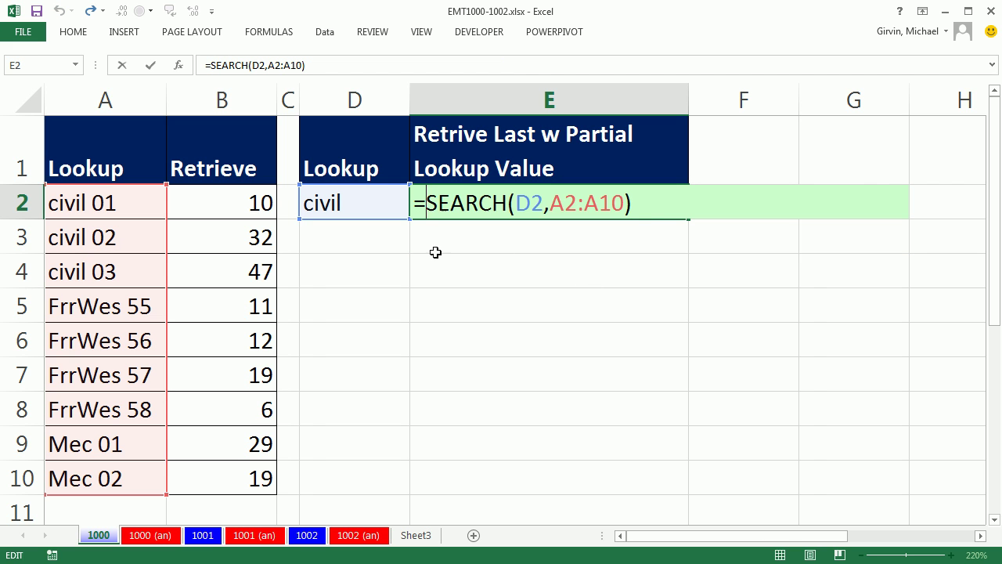
pyautogui.write('loo')
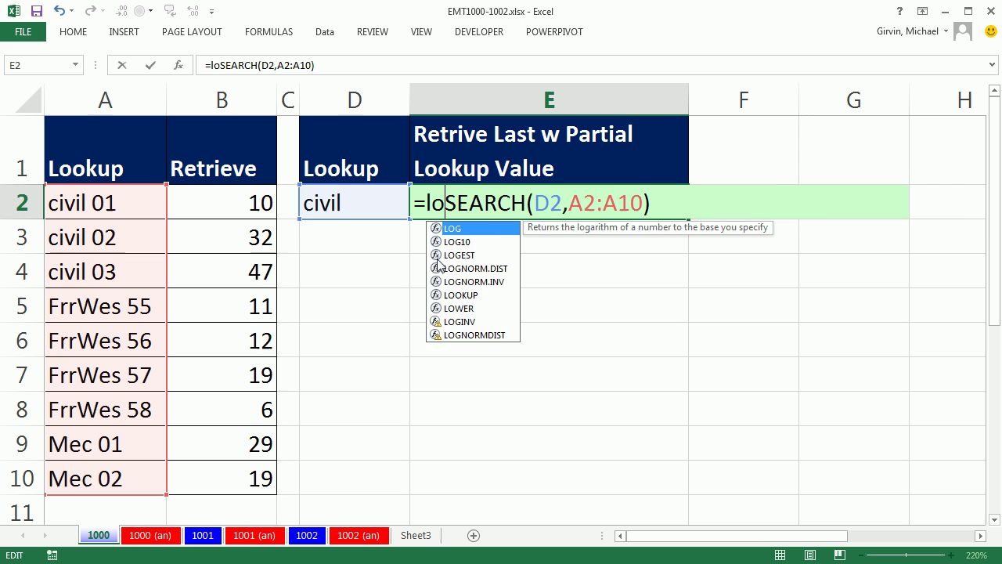
pyautogui.press('Tab')
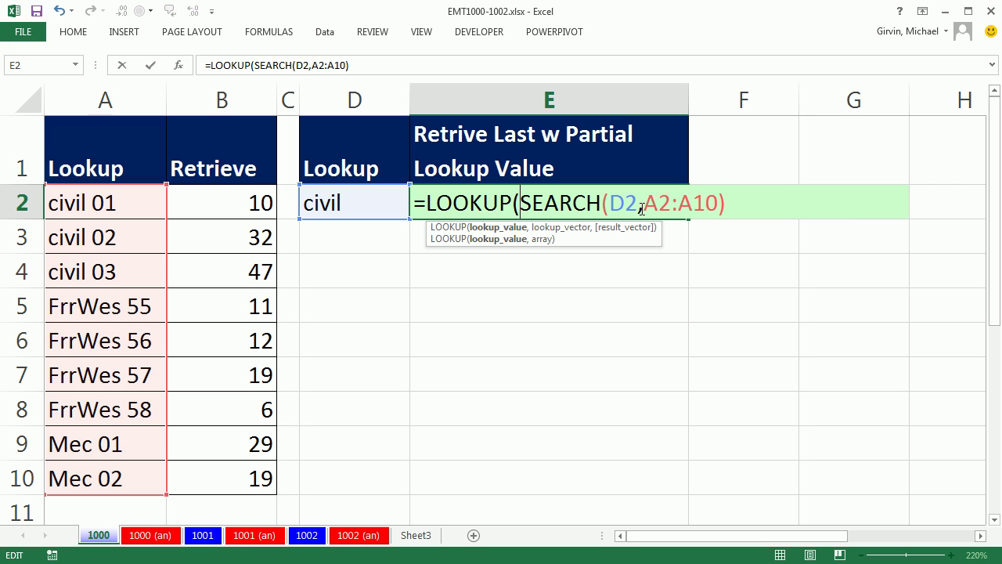
pyautogui.write('2^15')
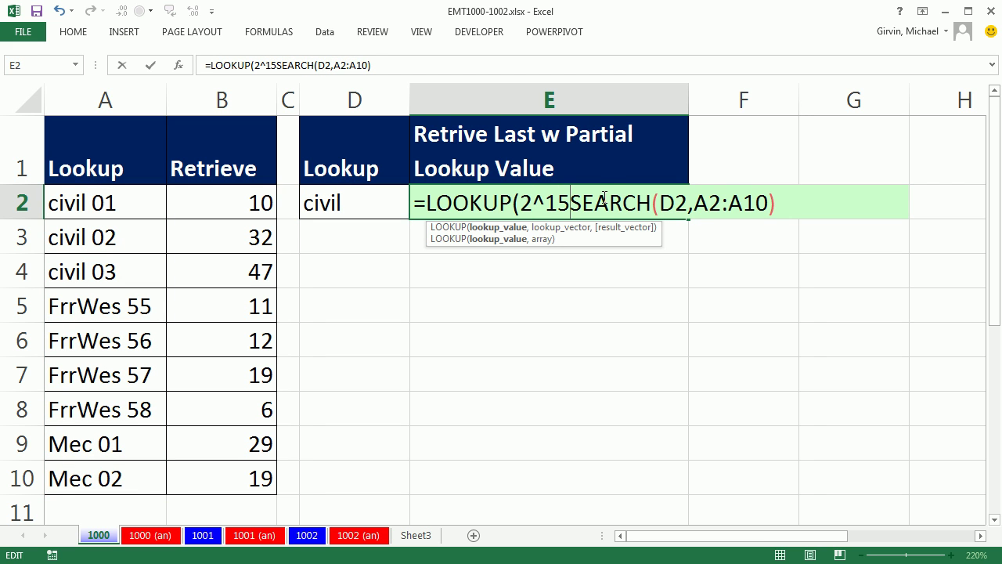
pyautogui.write(',')
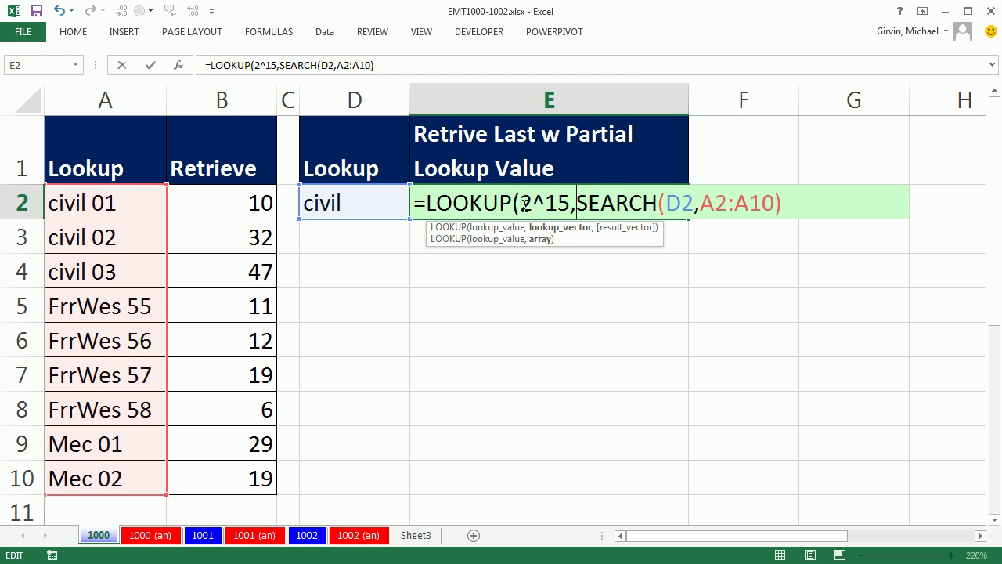
# - Preview 2^15 as 32768 with F9, restore it, and move to the formula's end
pyautogui.moveTo(523, 205); pyautogui.dragTo(568, 196)
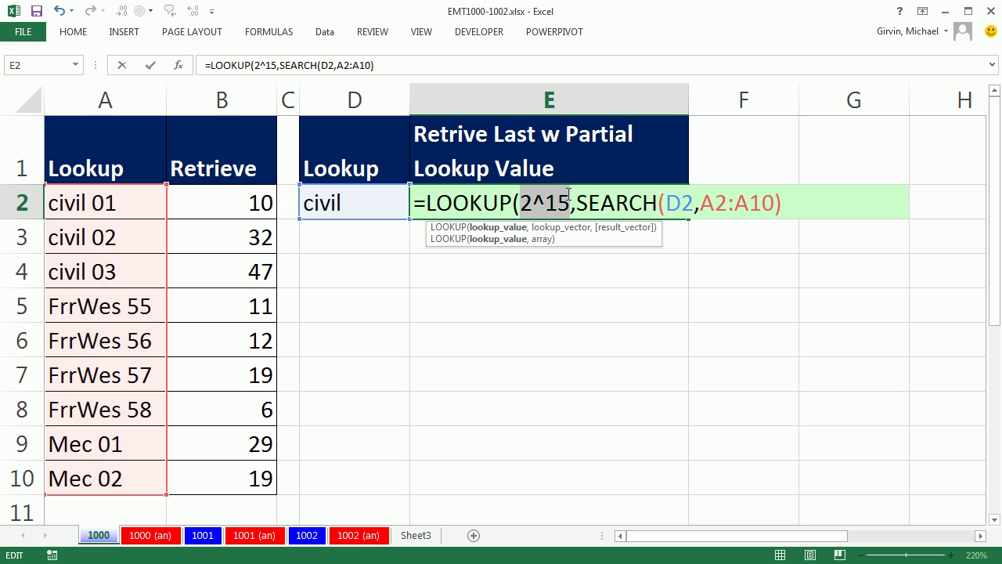
pyautogui.press('F9')
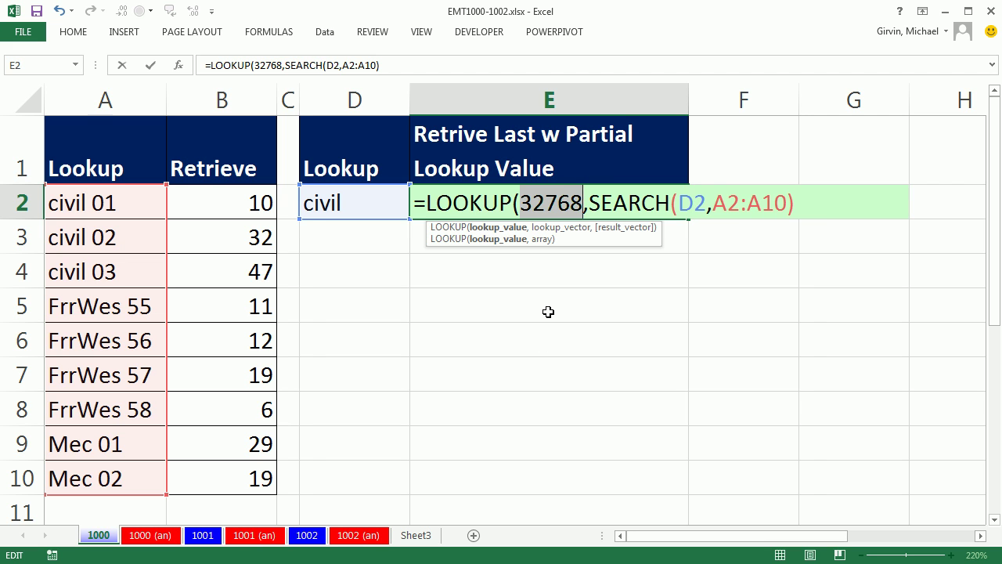
pyautogui.hotkey('ctrl', 'z')
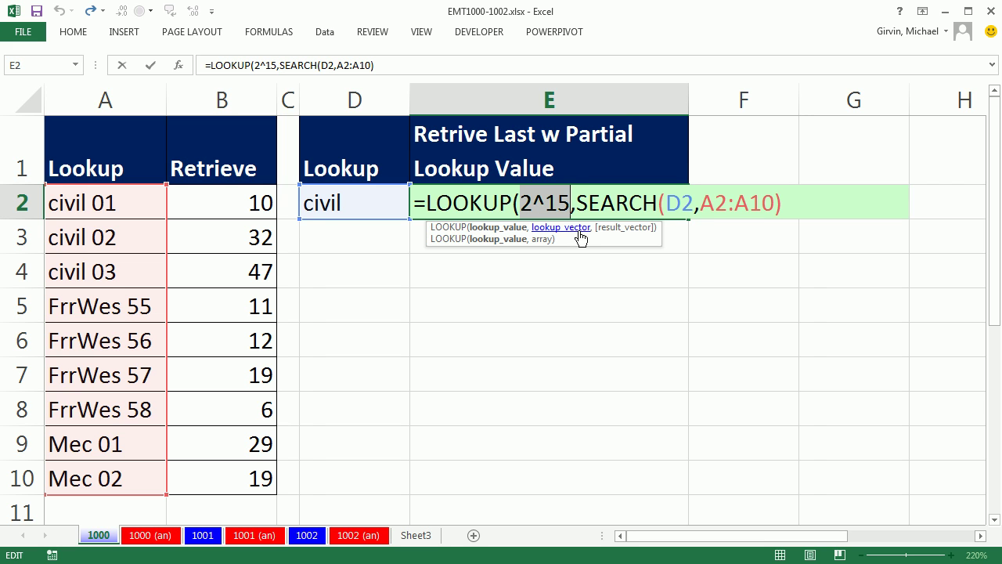
pyautogui.click(576, 202)
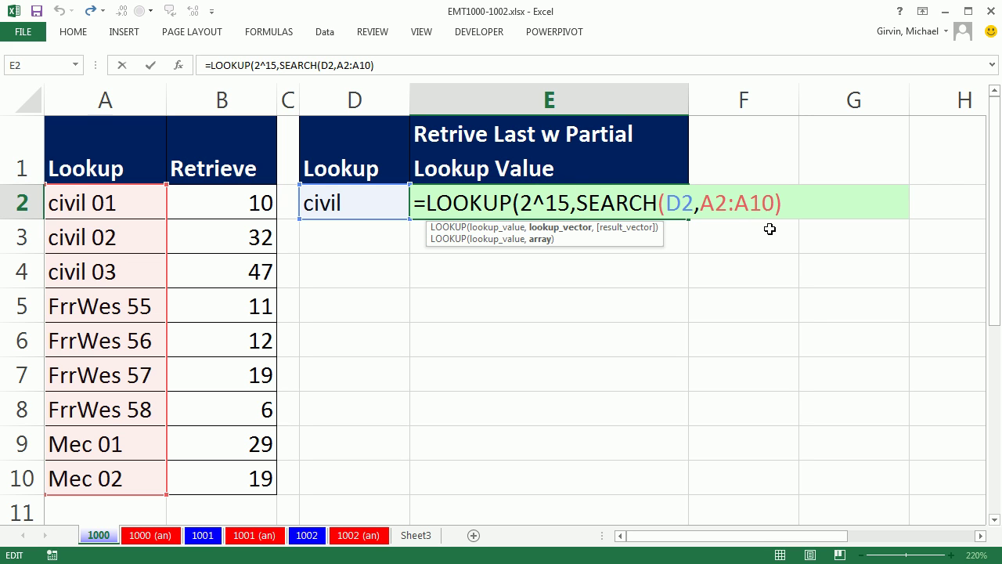
pyautogui.click(791, 203)
# - Add B2:B10 as the result range, decline the correction, close the parenthesis; E2 returns 47
pyautogui.write(',')
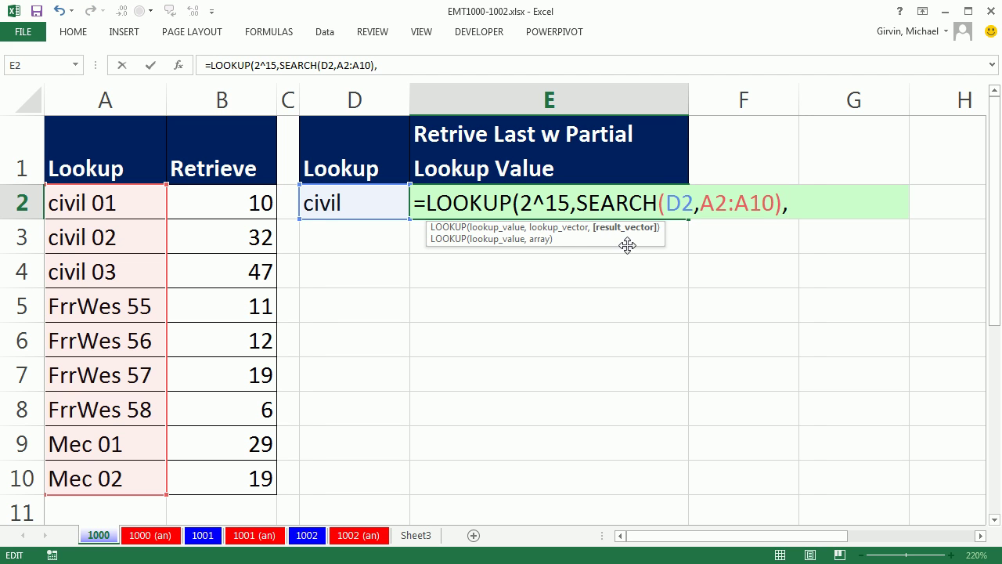
pyautogui.moveTo(238, 197); pyautogui.dragTo(229, 477)
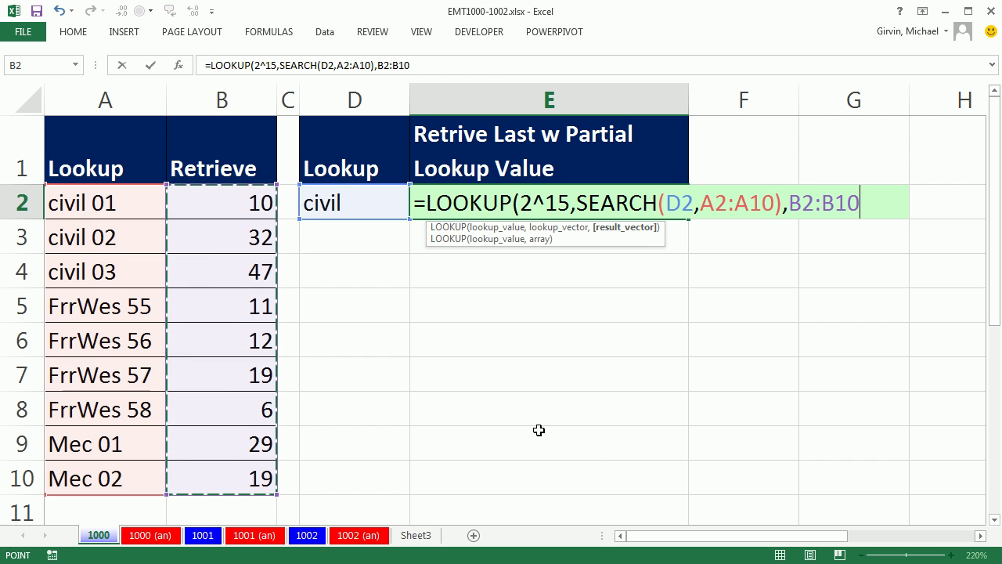
pyautogui.press('Return')
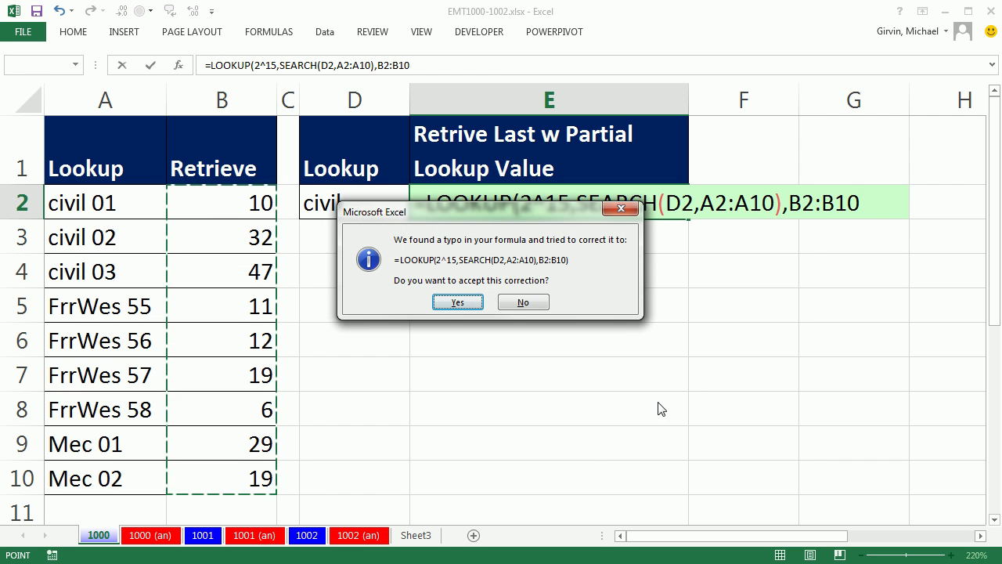
pyautogui.click(529, 298)
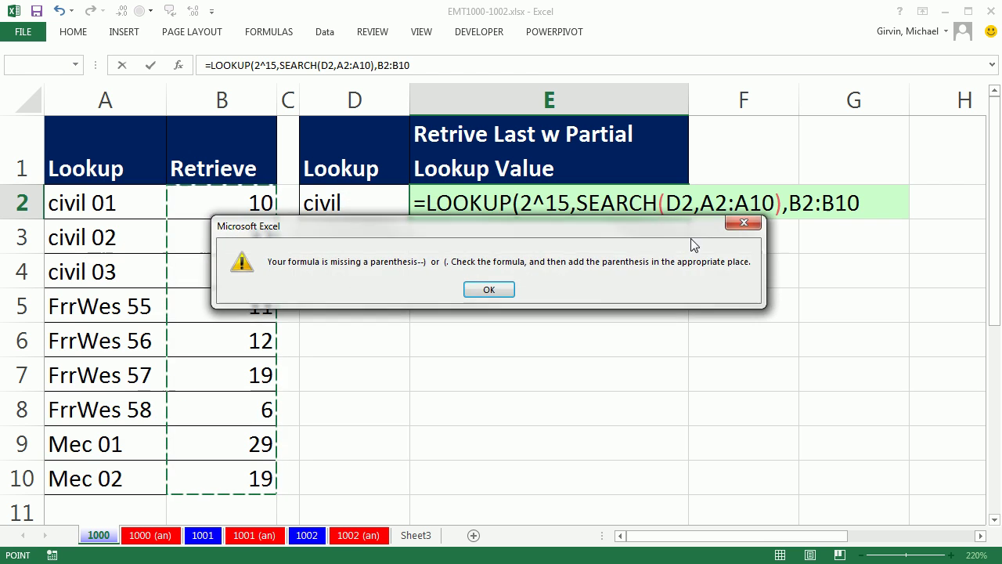
pyautogui.press('Return')
pyautogui.press('End')
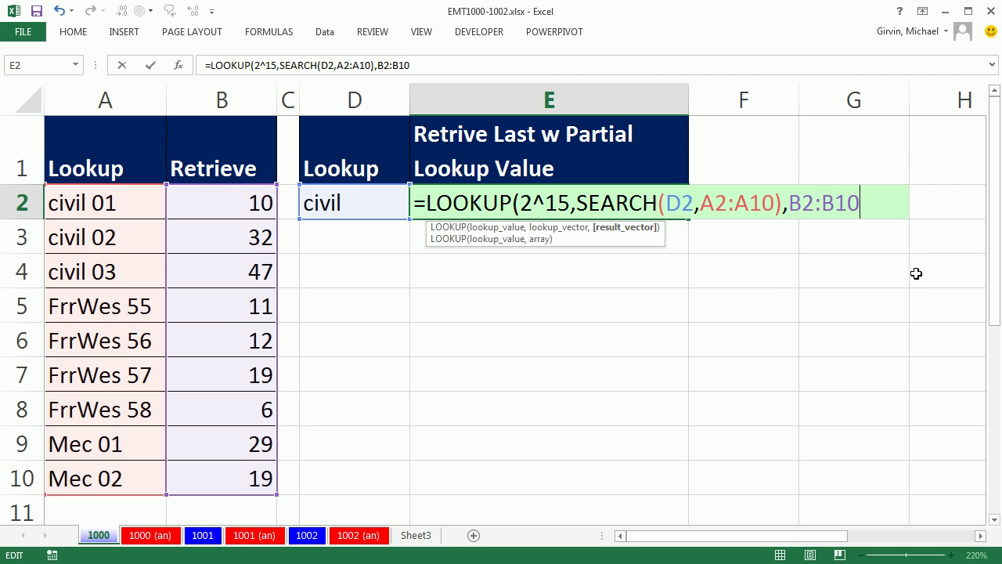
pyautogui.write(')')
pyautogui.hotkey('ctrl', 'Return')
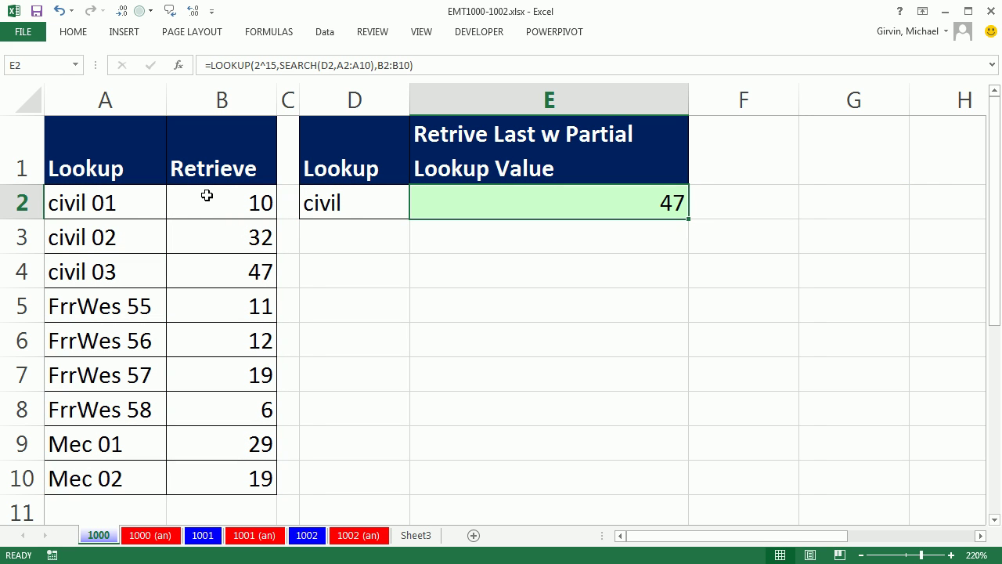
# - Set D2 to FrrWes and change A9 to "csasad civil"
pyautogui.click(399, 203)
pyautogui.click(418, 211)
pyautogui.click(322, 231)
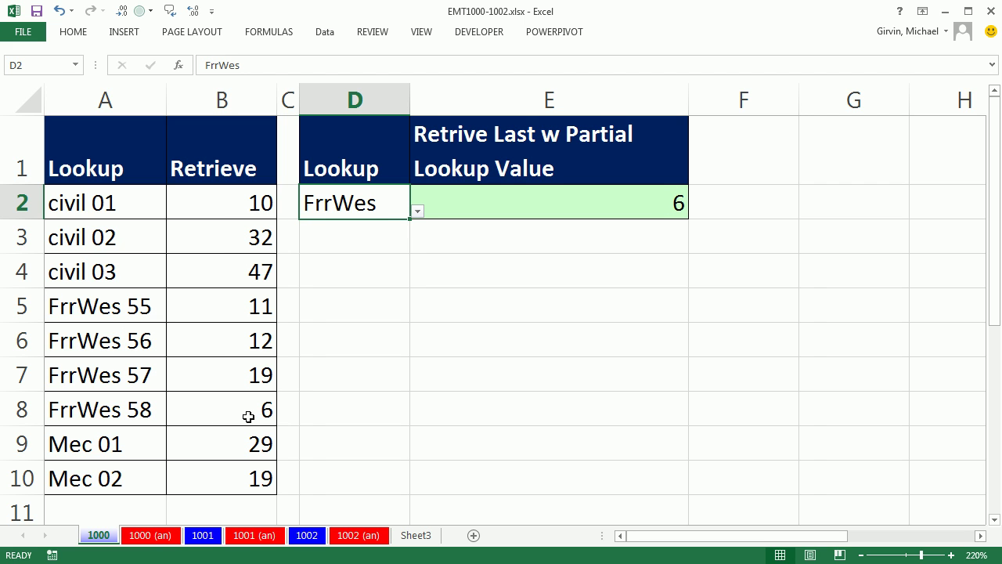
pyautogui.click(98, 445)
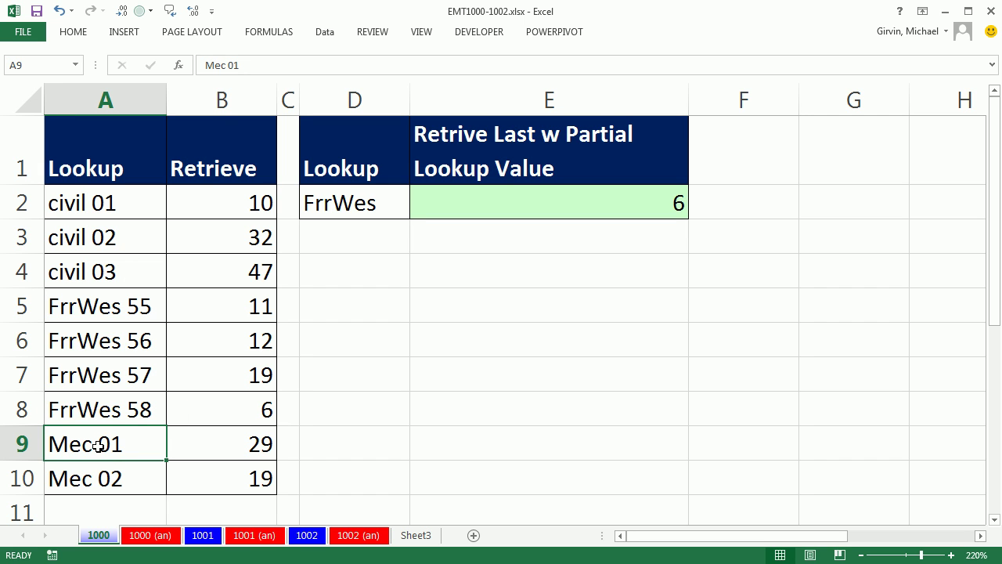
pyautogui.write('csasad')
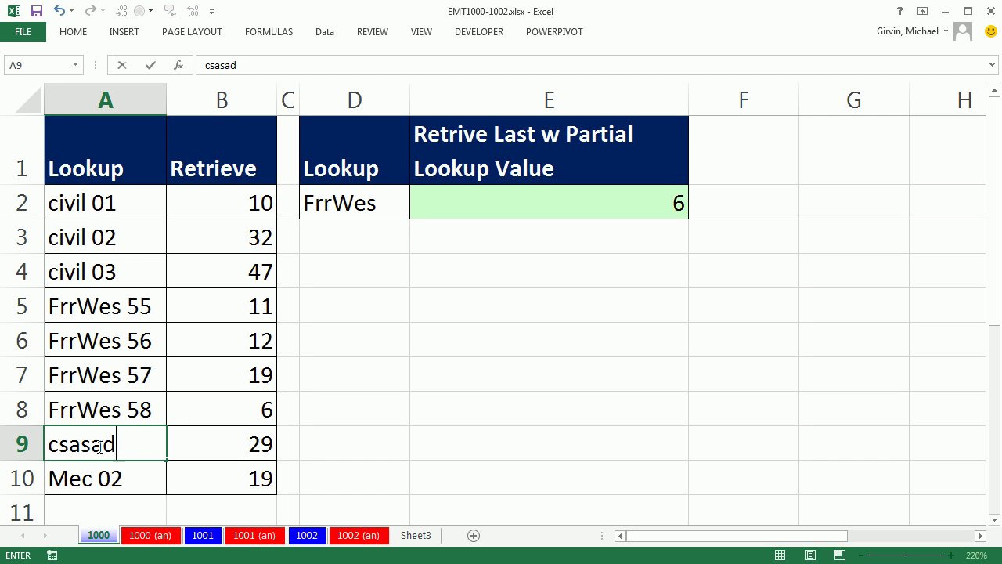
pyautogui.write(' civil')
pyautogui.hotkey('ctrl', 'Return')
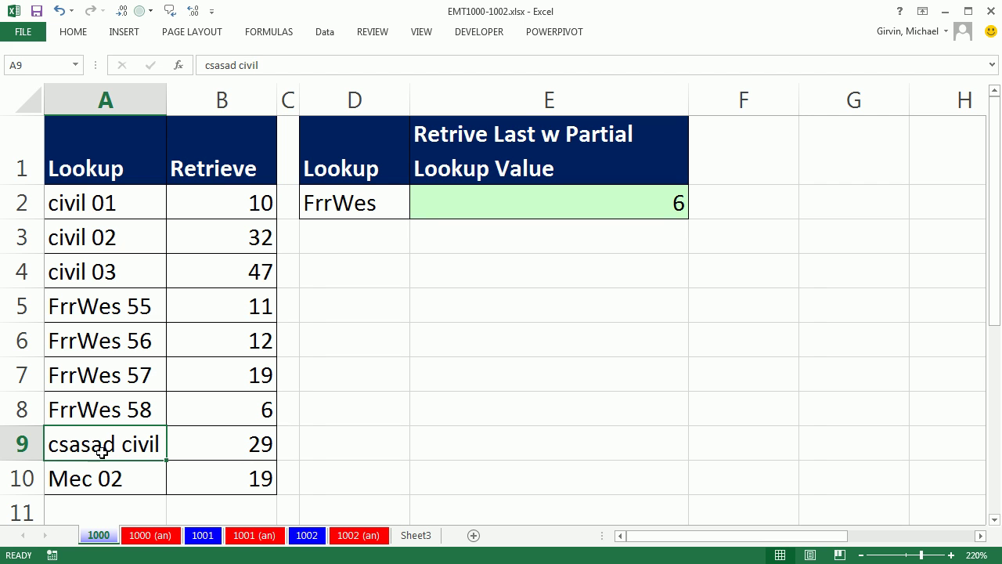
# - Set D2 back to civil so E2 returns 29 from the new A9 match
pyautogui.click(396, 209)
pyautogui.click(417, 211)
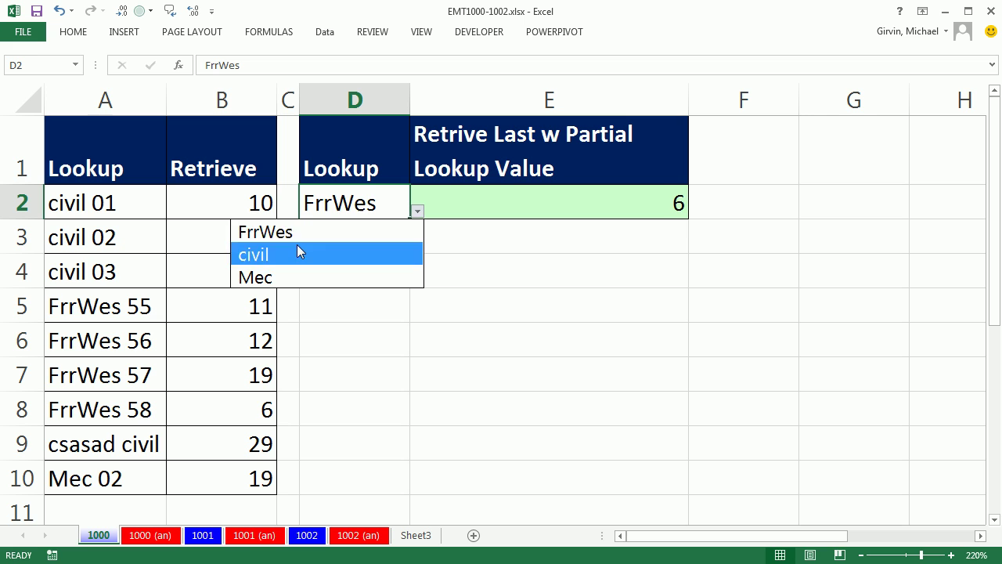
pyautogui.click(296, 246)
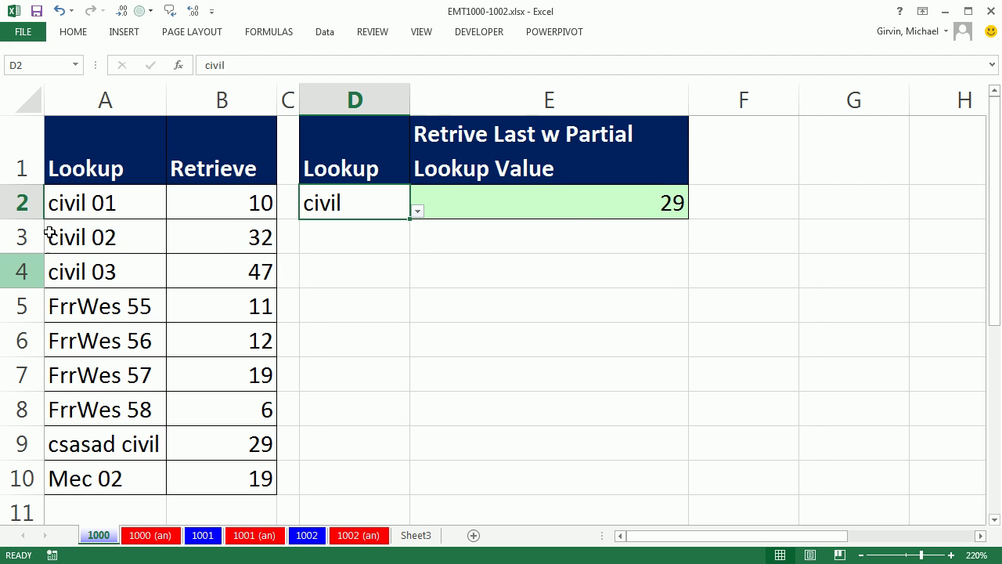